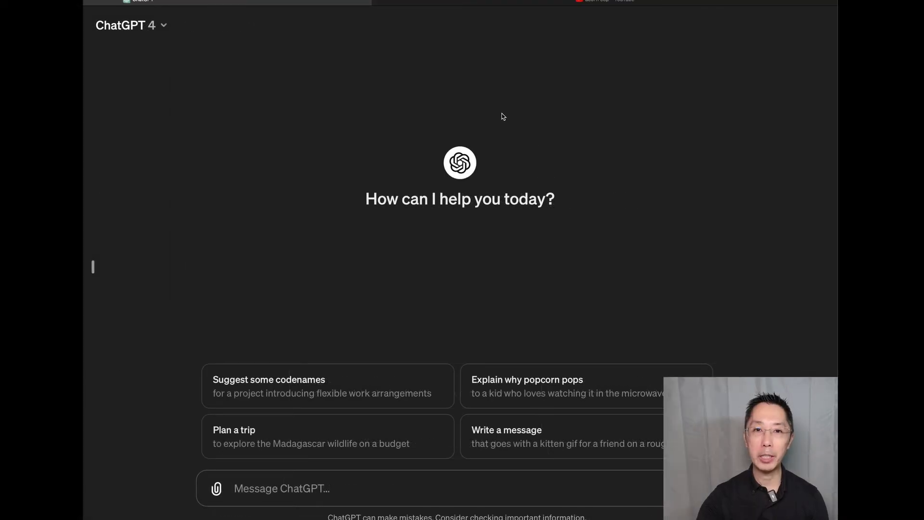
Keep GPT-4 and send the vocabulary photo asking for Thai on the left, English on the right
{"action": "left_click", "coordinate": [156, 31]}
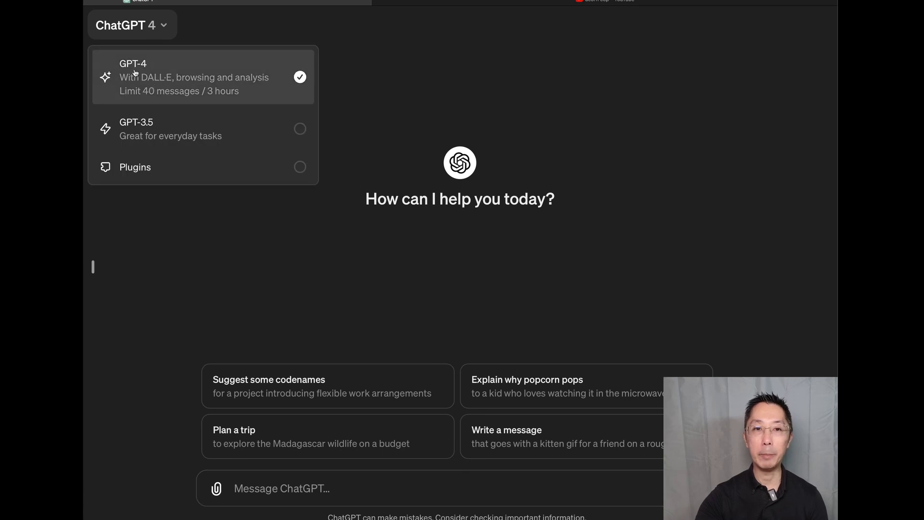
{"action": "left_click", "coordinate": [455, 58]}
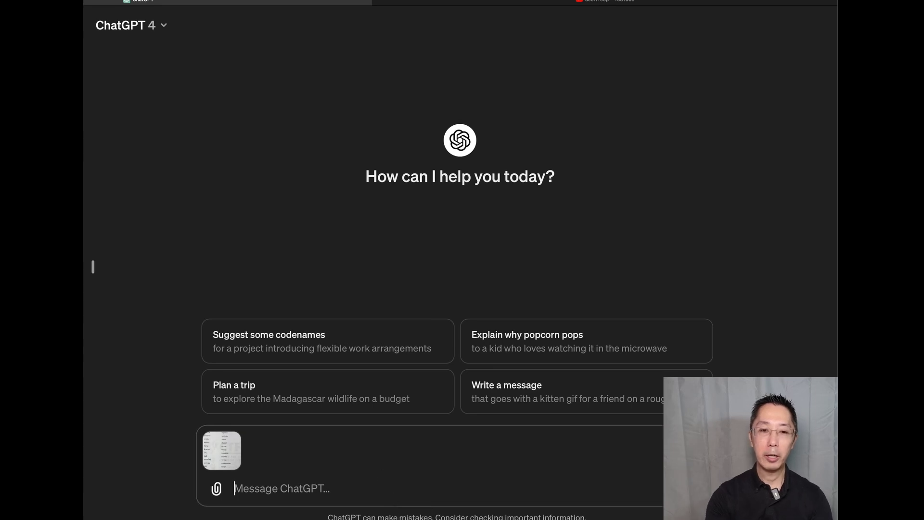
{"action": "type", "text": "Plea"}
{"action": "type", "text": "se convert the text in this image.  The left"}
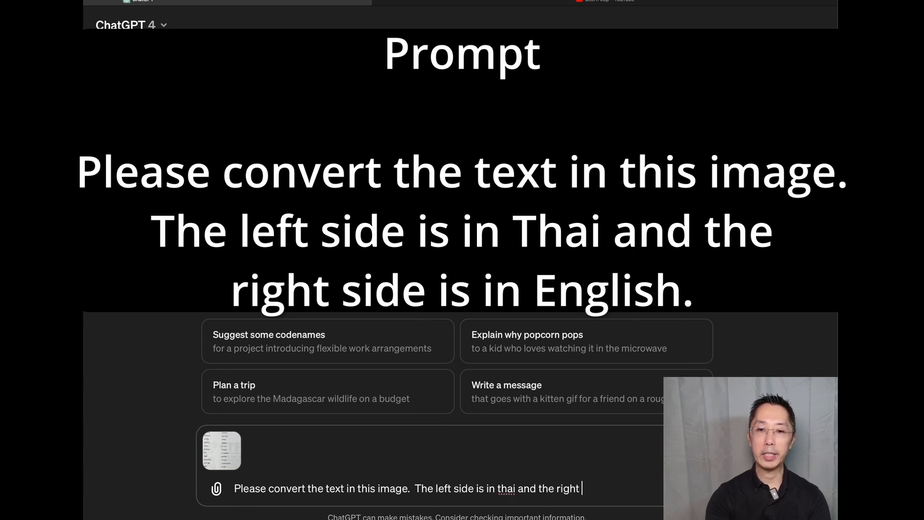
{"action": "type", "text": "side is in english"}
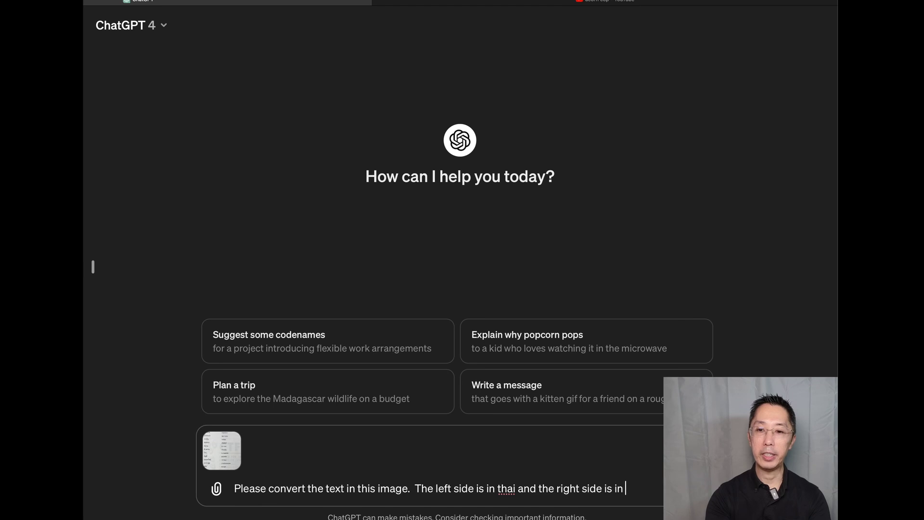
{"action": "key", "text": "Return"}
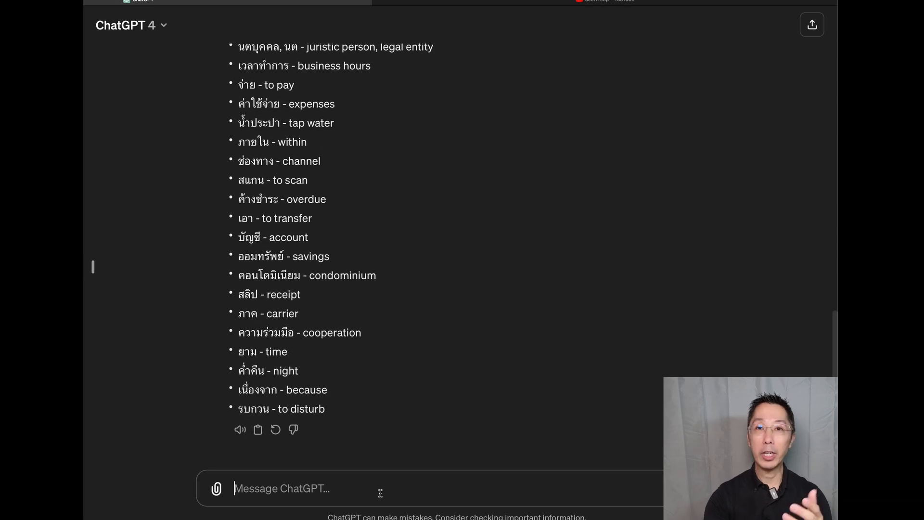
{"action": "type", "text": "Please create an Anki deck, without using external libraries, using the following list of words. The words are thai while the words to the right are the English translation."}
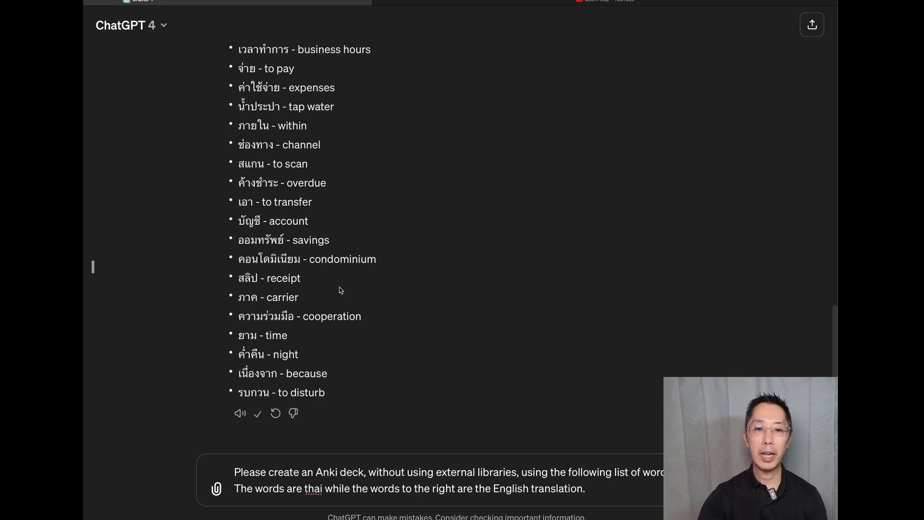
{"action": "scroll", "coordinate": [277, 148], "scroll_direction": "up", "scroll_amount": 5}
{"action": "scroll", "coordinate": [277, 148], "scroll_direction": "down", "scroll_amount": 3}
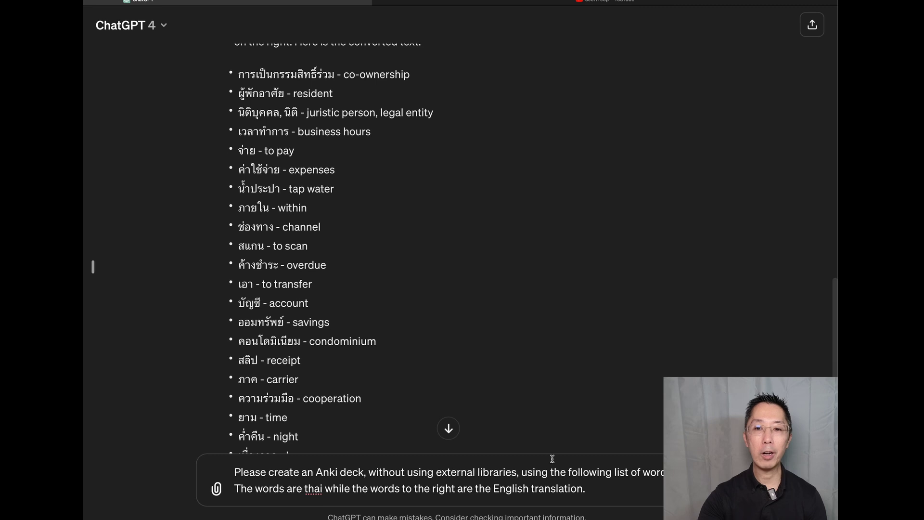
Paste the Thai–English word list below the Anki deck request and delete its introductory paragraph
{"action": "left_click", "coordinate": [645, 491]}
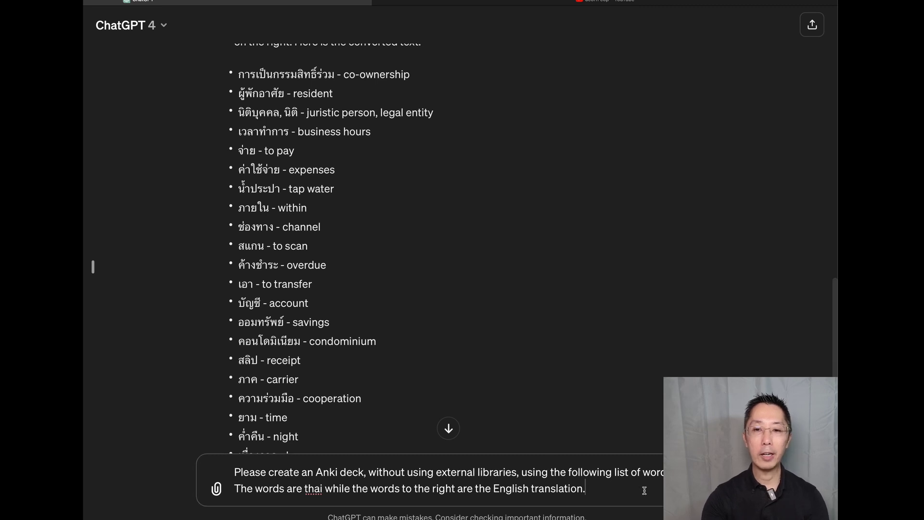
{"action": "key", "text": "shift+Return"}
{"action": "key", "text": "shift+Return"}
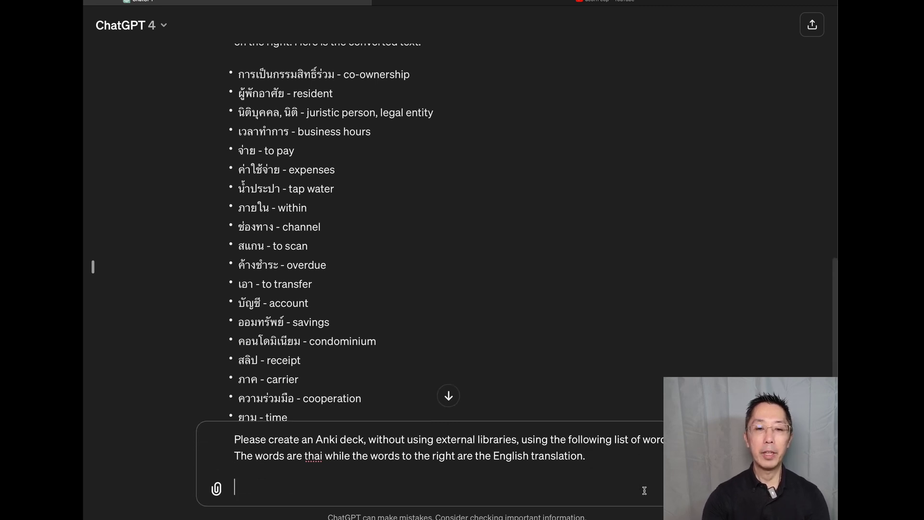
{"action": "type", "text": "The text from the image is a bilingual list with Thai words on the left and their English translations on the right. Here is the converted text:  - การเป็นกรรมสิทธิ์ร่วม - co-ownership - ผู้พักอาศัย - resident - นิติบุคคล, นิติ - juristic person, legal entity - เวลาทำการ - business hours - จ่าย - to pay - ค่าใช้จ่าย - expenses - น้ำประปา - tap water - ภายใน - within - ช่องทาง - channel - สแกน - to scan - ค้างชำระ - overdue - เอา - to transfer - บัญชี - account - ออมทรัพย์ - savings - คอนโดมิเนียม - condominium - สลิป - receipt - ภาค - carrier - ความร่วมมือ - cooperation - ยาม - time - ค่ำคืน - night - เนื่องจาก - because - รบกวน - to disturb"}
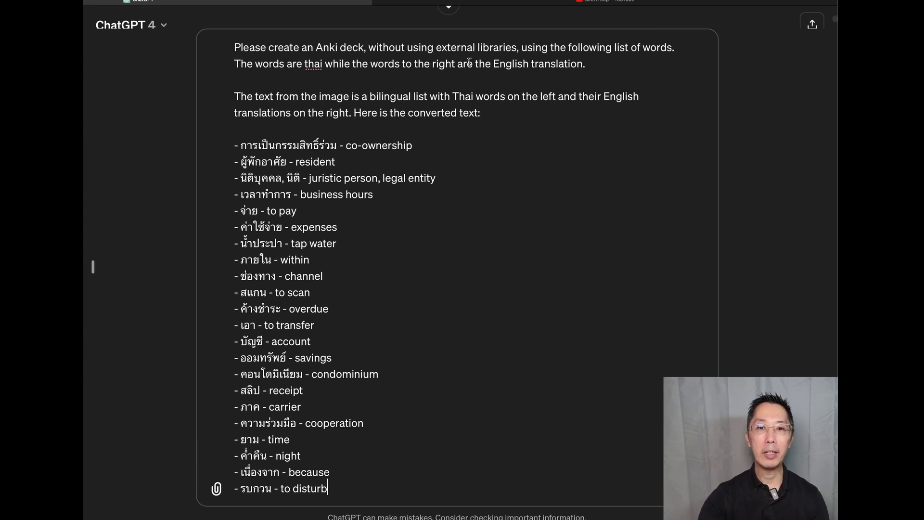
{"action": "left_click_drag", "start_coordinate": [451, 116], "coordinate": [232, 99]}
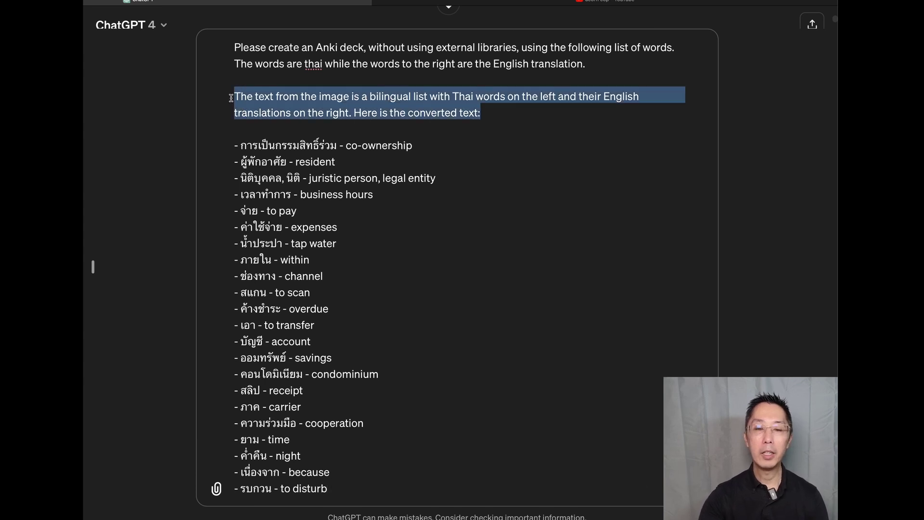
{"action": "key", "text": "BackSpace"}
Send the Anki deck request so ChatGPT generates the Thai–English deck CSV
{"action": "key", "text": "Return"}
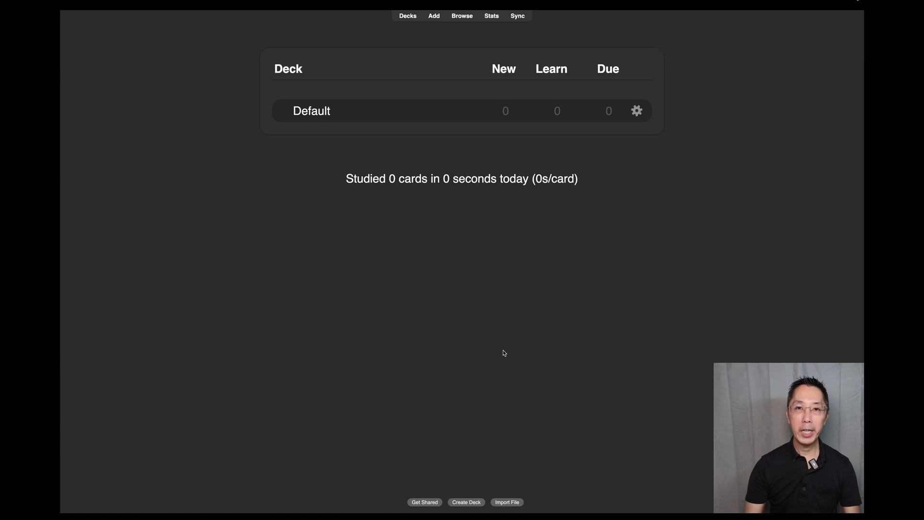
Import anki_deck_thai_to_english.csv into Anki as 22 new notes
{"action": "left_click", "coordinate": [516, 505]}
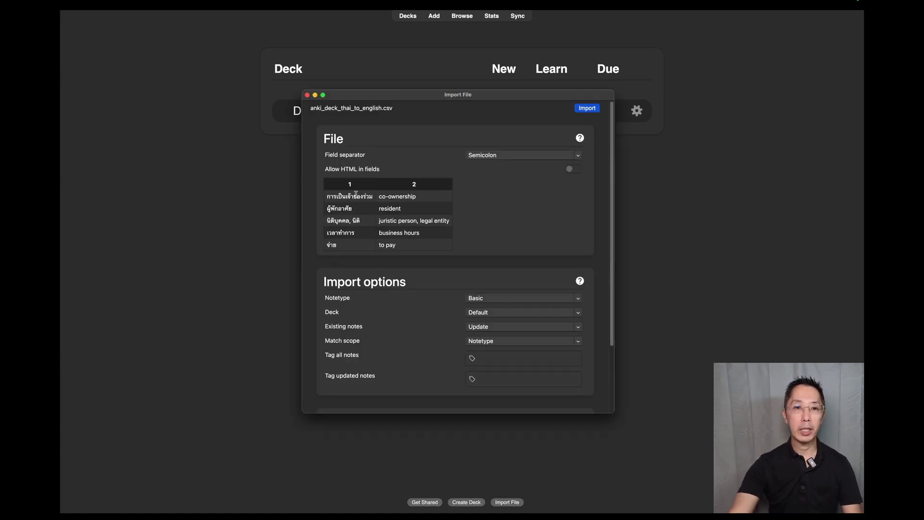
{"action": "scroll", "coordinate": [359, 225], "scroll_direction": "down", "scroll_amount": 5}
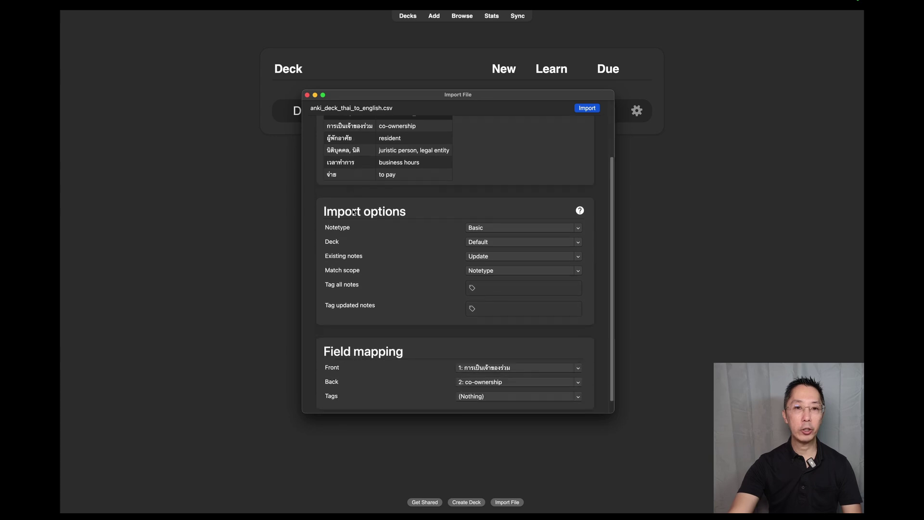
{"action": "scroll", "coordinate": [359, 217], "scroll_direction": "up", "scroll_amount": 4}
{"action": "left_click", "coordinate": [586, 109]}
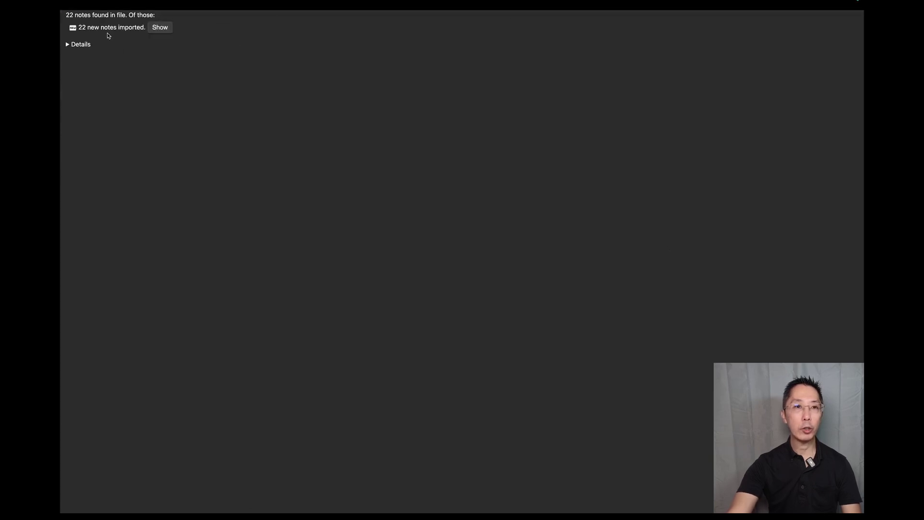
{"action": "key", "text": "Escape"}
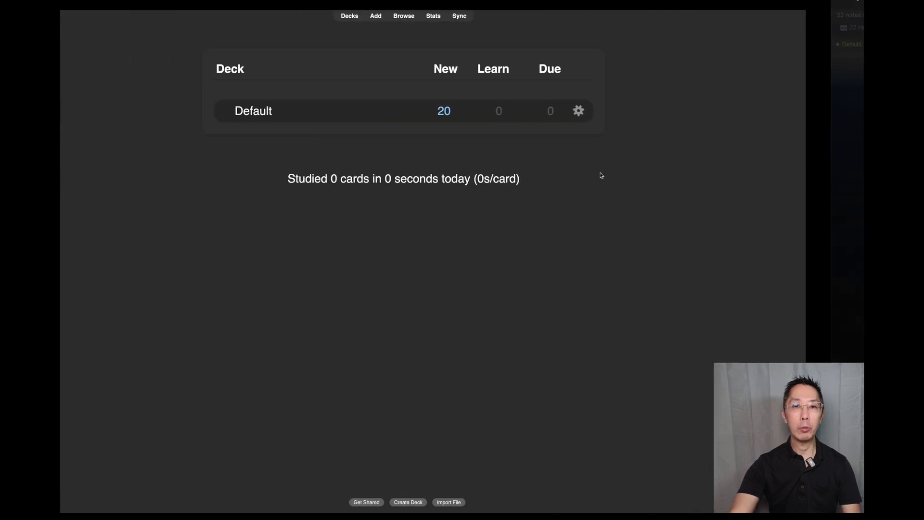
Rename the Default deck to 'Chula Chapter 1 Vocab'
{"action": "left_click", "coordinate": [640, 112]}
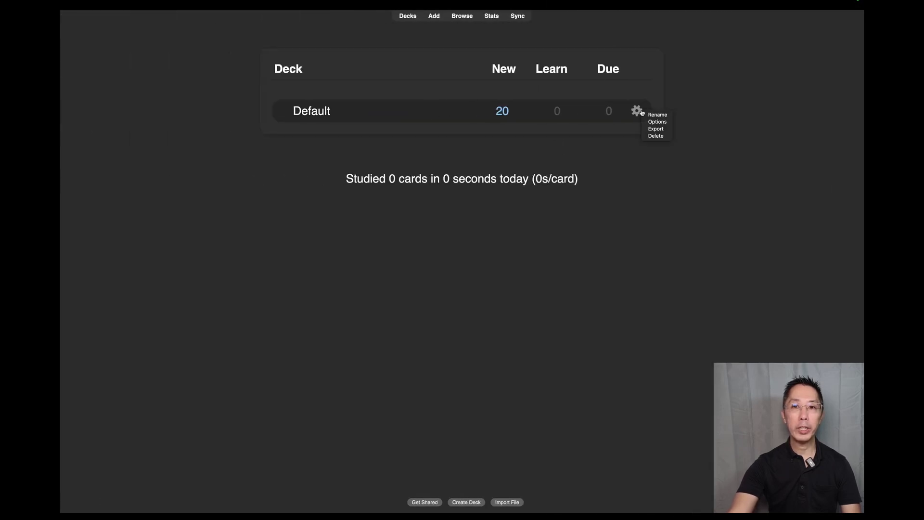
{"action": "left_click", "coordinate": [649, 116]}
{"action": "type", "text": "Chu"}
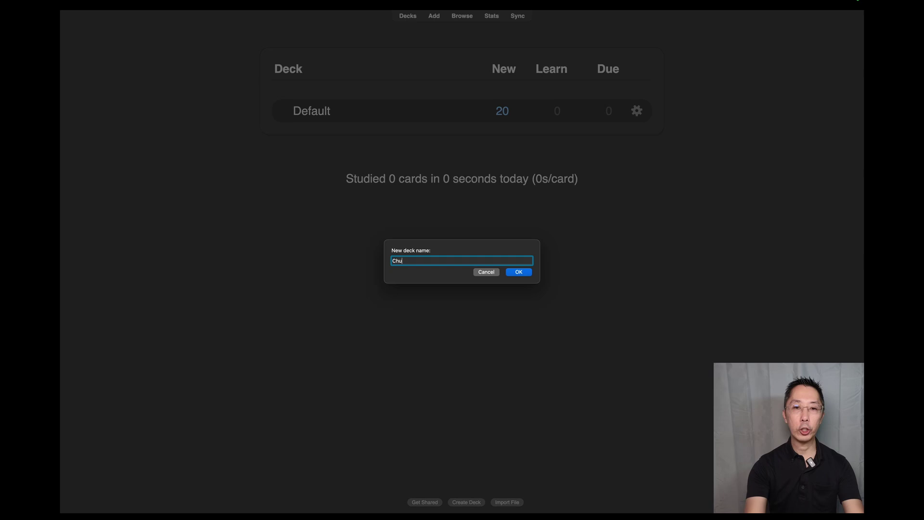
{"action": "type", "text": "la Chapter 1 Voc"}
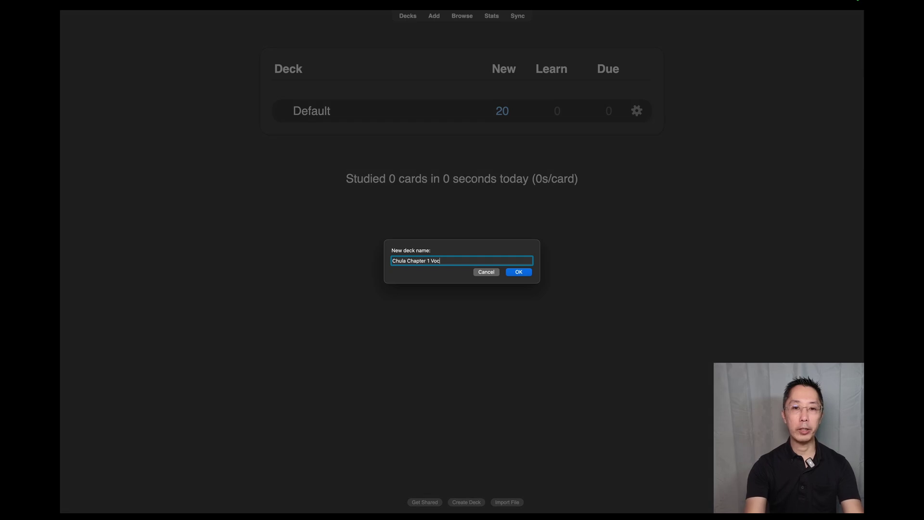
{"action": "type", "text": "ab"}
{"action": "left_click", "coordinate": [526, 274]}
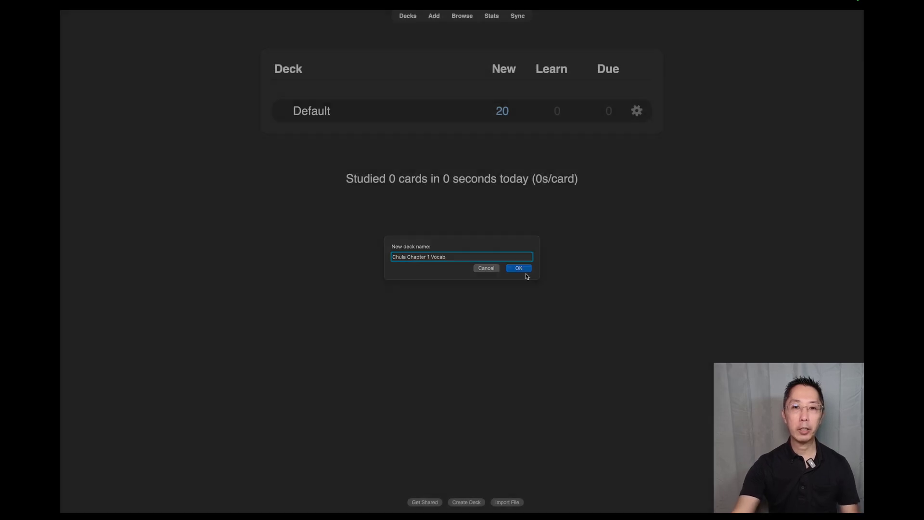
Study Chula Chapter 1 Vocab, revealing 'co-ownership' and rating it to reach the 'resident' card
{"action": "left_click", "coordinate": [339, 113]}
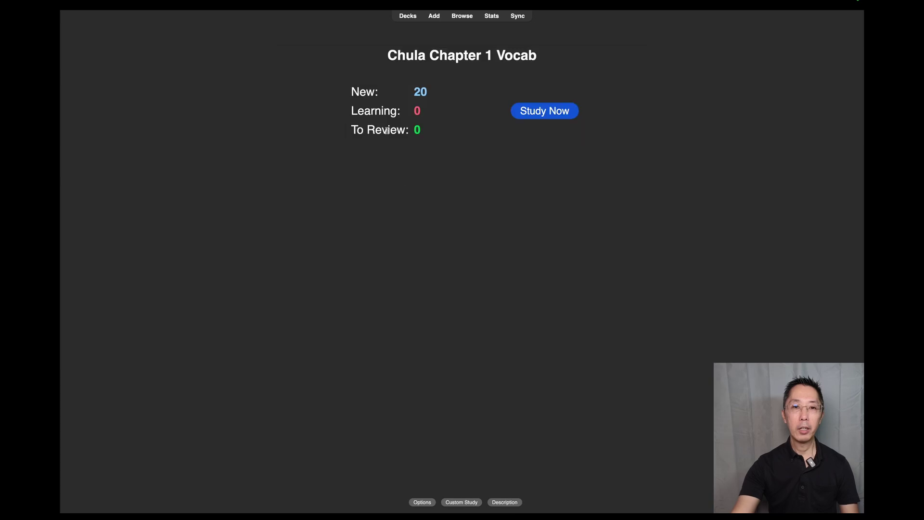
{"action": "left_click", "coordinate": [522, 112]}
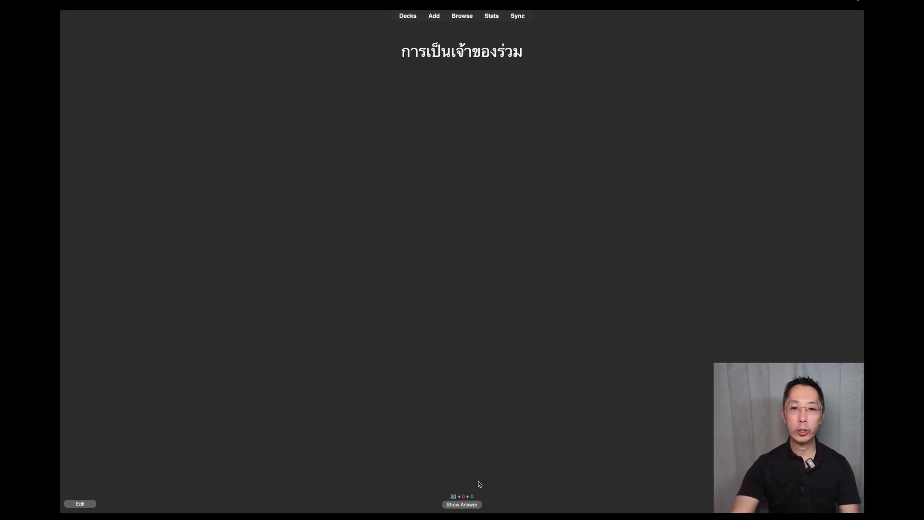
{"action": "left_click", "coordinate": [479, 503]}
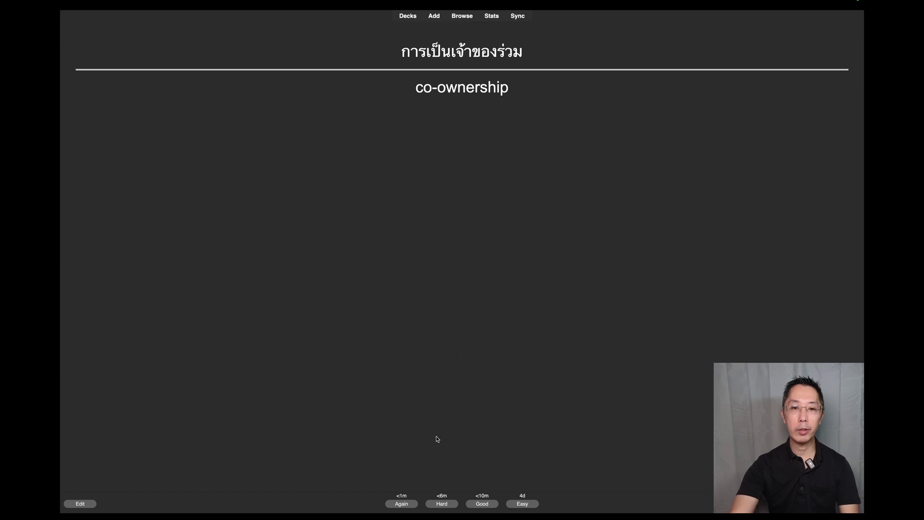
{"action": "left_click", "coordinate": [482, 504]}
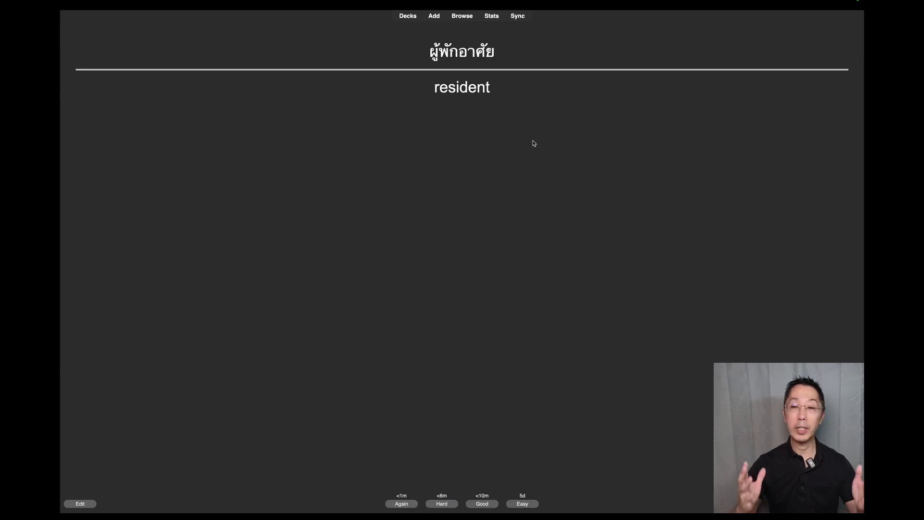